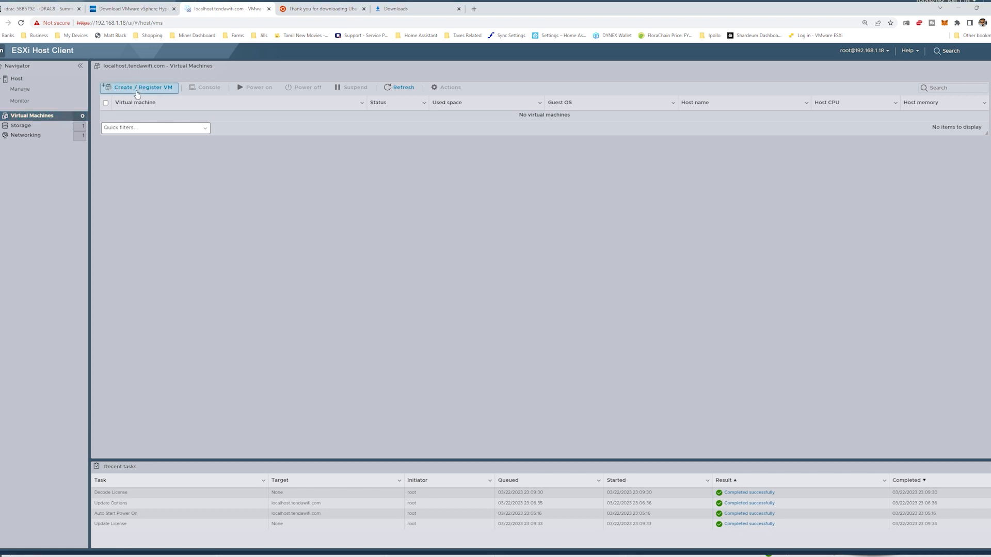
Step: Start creating a new virtual machine and name it Ubuntu
click(137, 91)
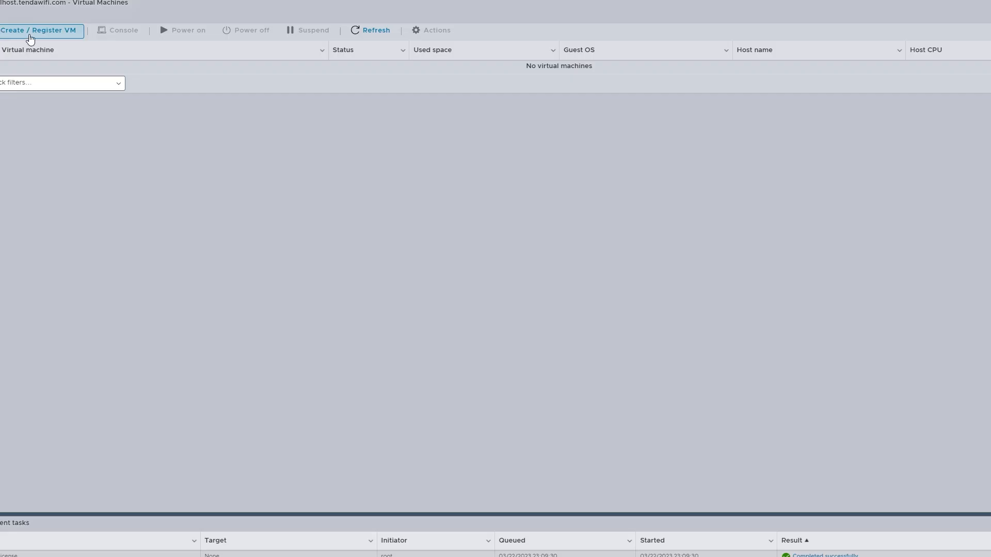
click(30, 38)
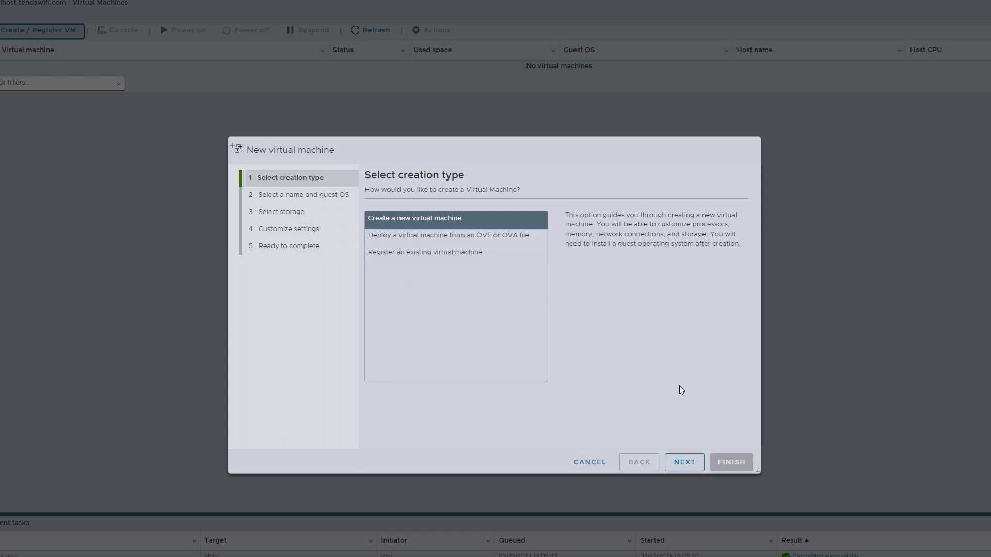
click(685, 463)
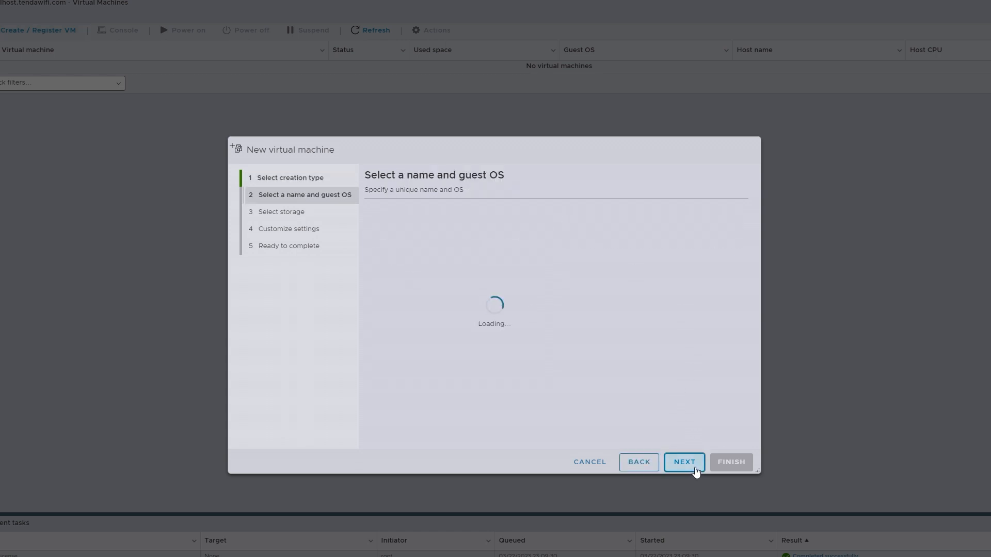
click(475, 238)
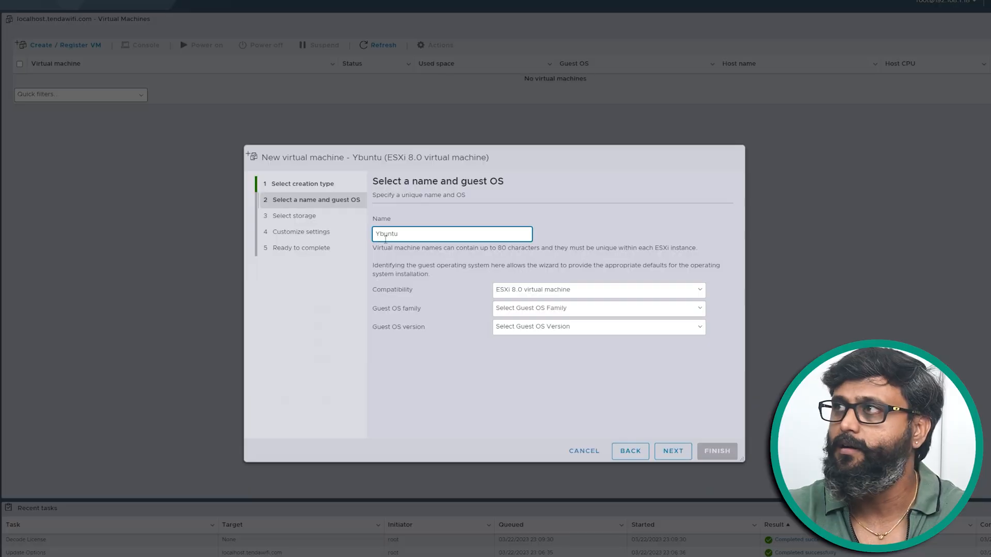
click(381, 236)
key(BackSpace)
text(Ubuntu)
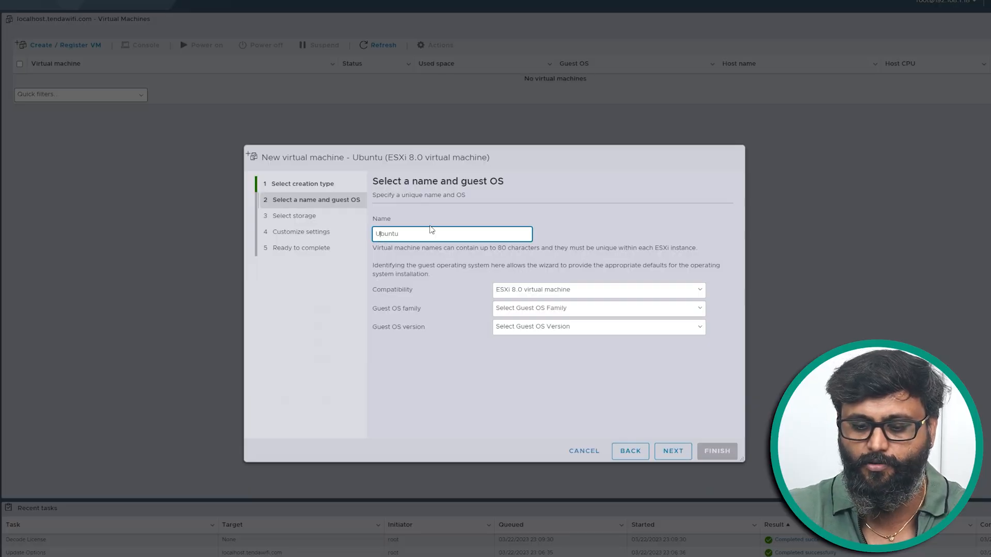
Step: Set the guest OS family to Linux and the guest OS version to Ubuntu Linux (64-bit)
click(568, 310)
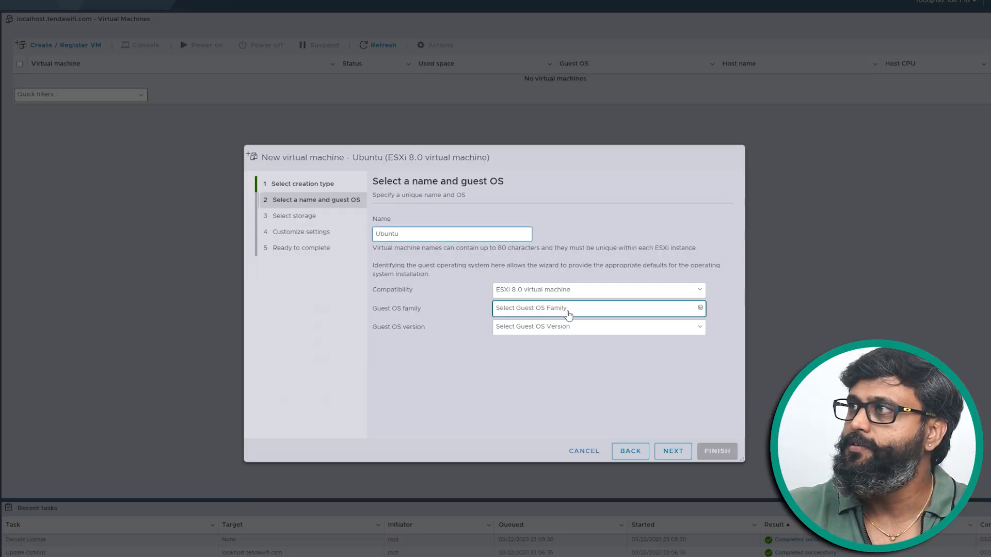
click(553, 329)
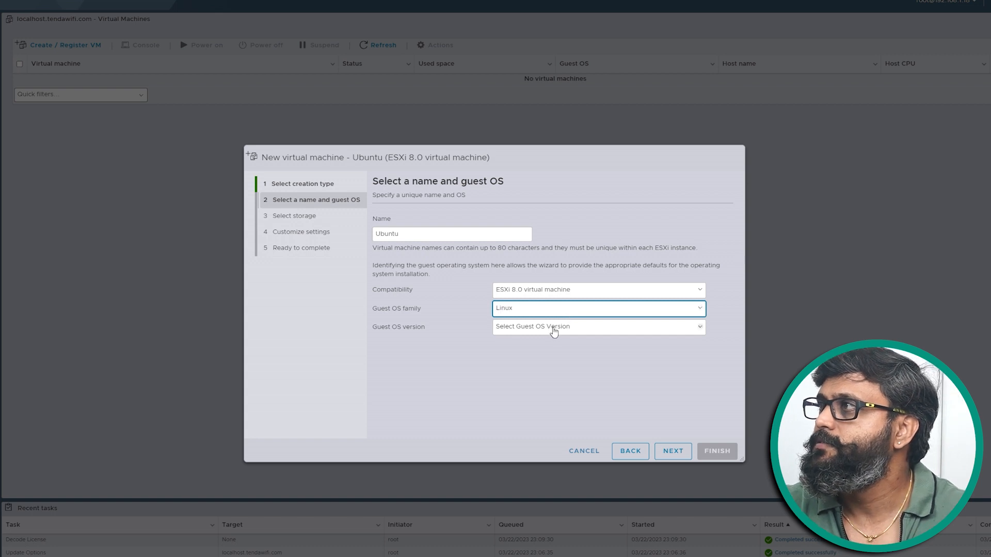
click(573, 330)
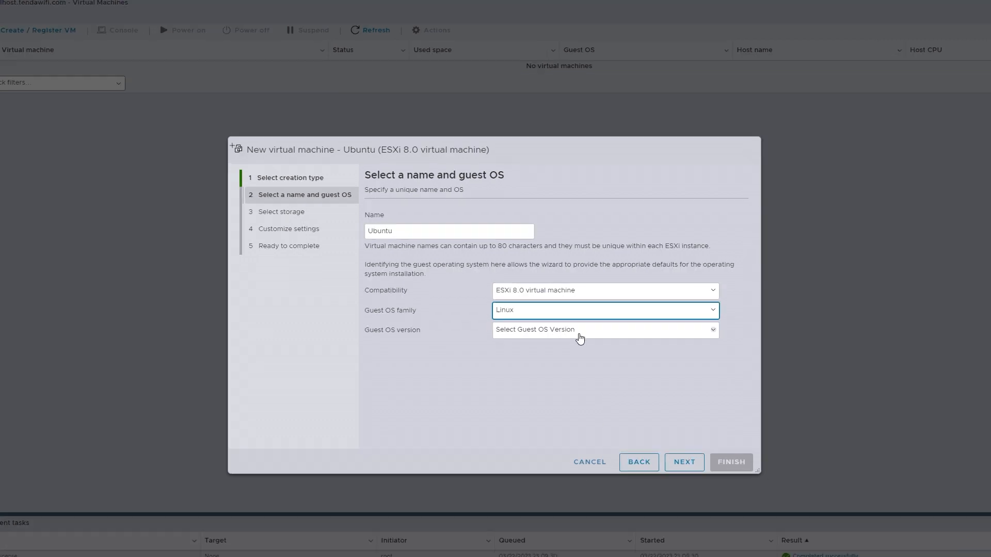
click(579, 334)
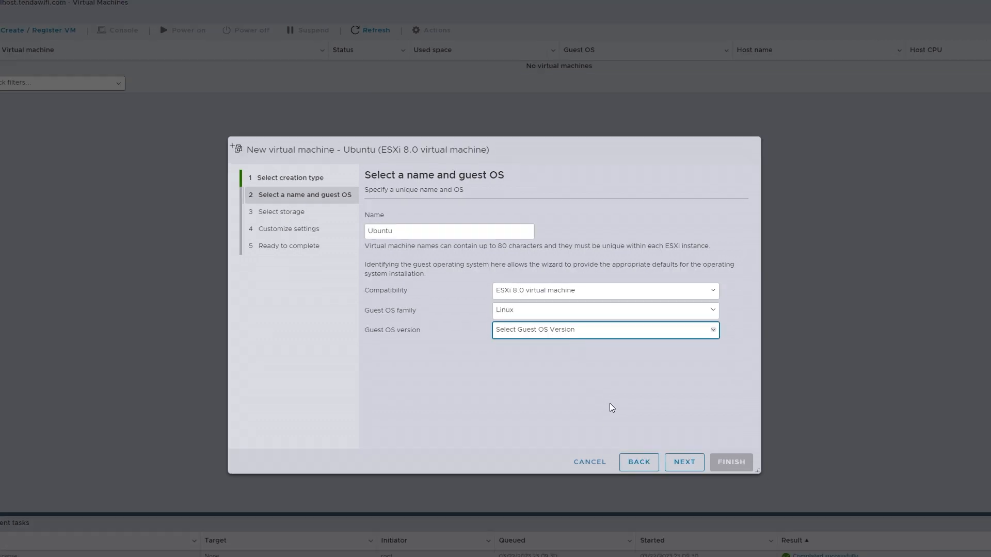
click(585, 489)
click(685, 463)
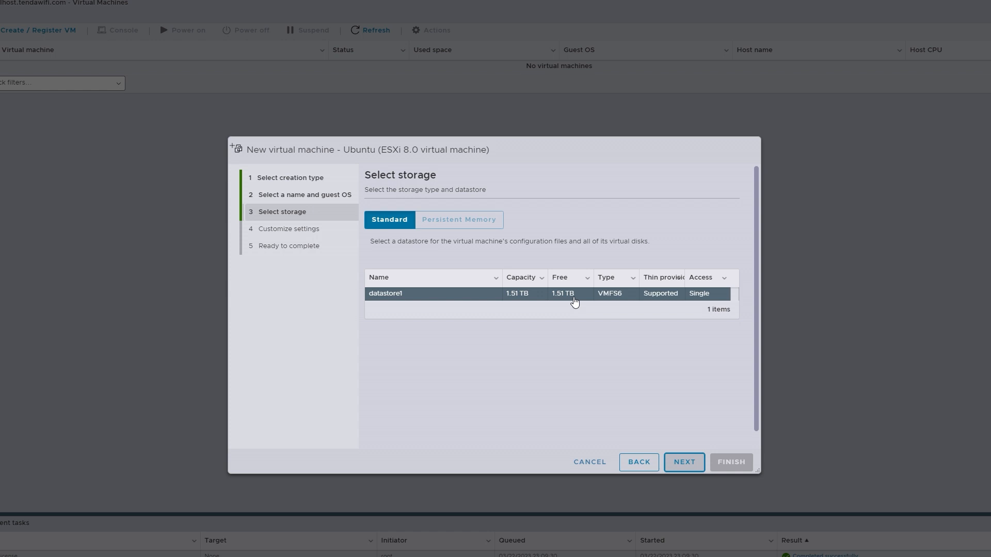
Step: Accept datastore1 as storage and give the virtual machine 8 CPUs, 8 GB of memory and a 250 GB hard disk
click(680, 467)
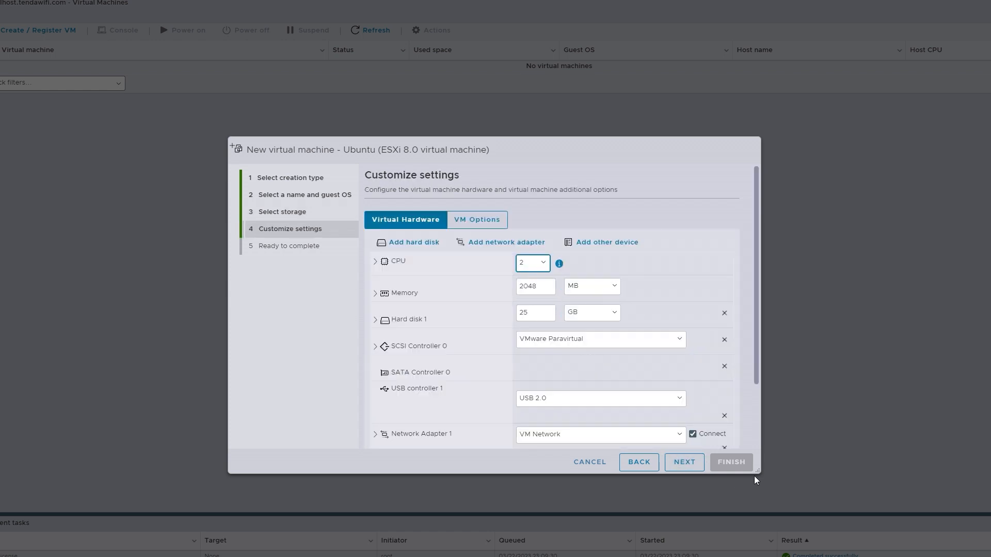
drag(761, 474, 773, 532)
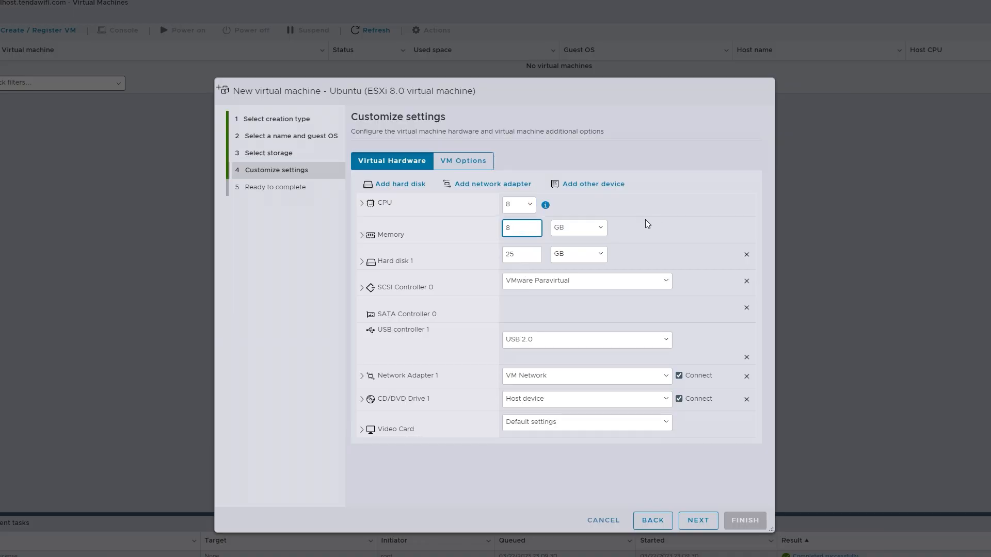
click(533, 256)
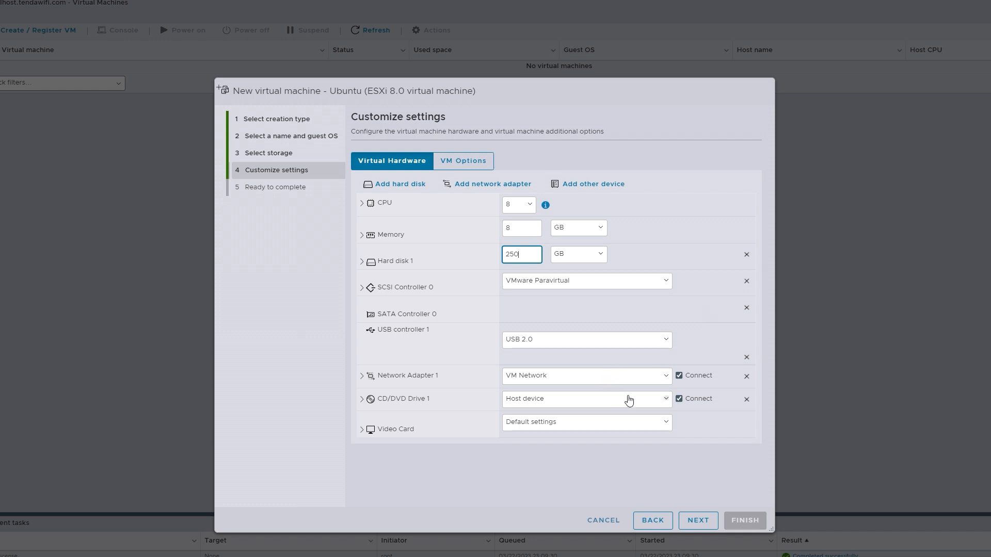
Step: Set CD/DVD Drive 1 to a datastore ISO file, and add an ISOs directory on datastore1 containing the uploaded ubuntu-22.04.2-desktop-amd64.iso
click(597, 407)
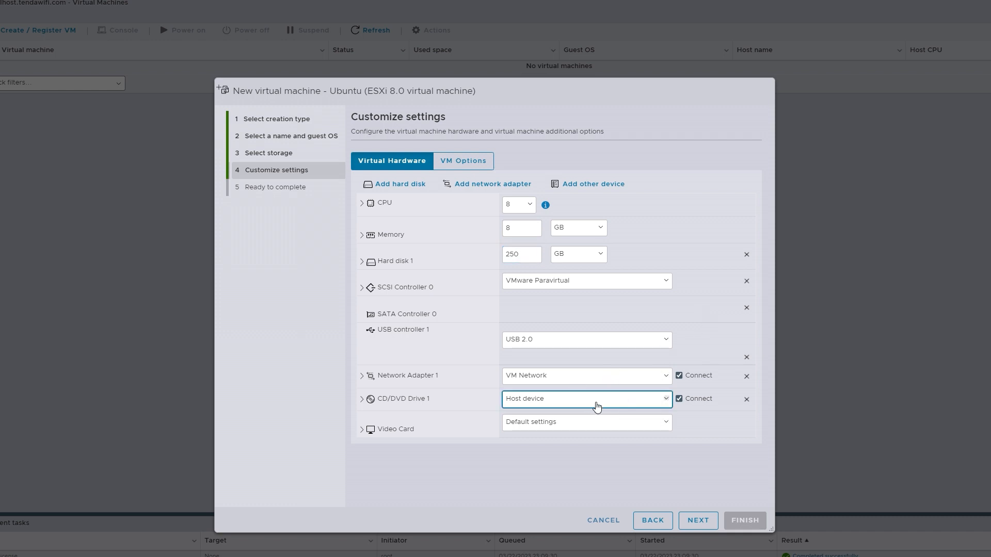
click(553, 422)
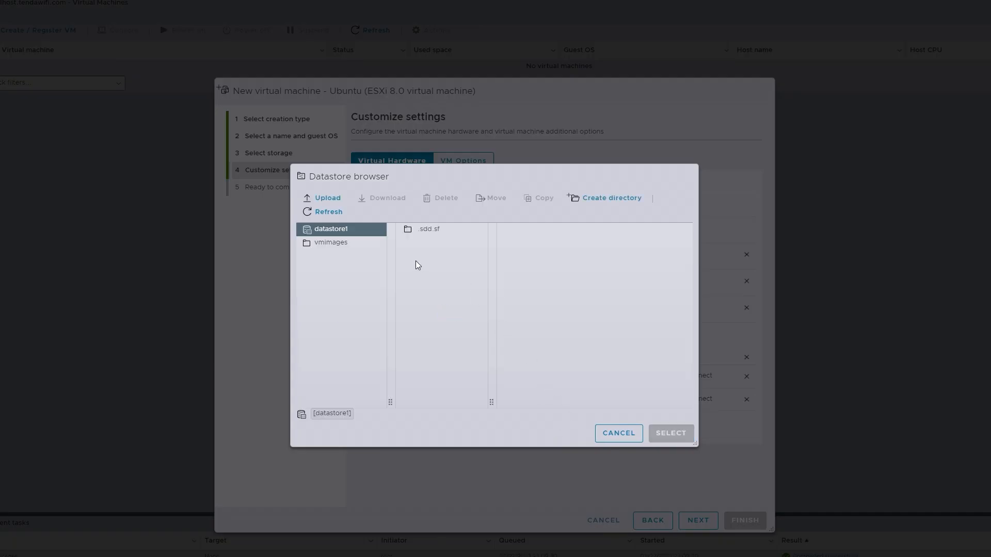
click(621, 201)
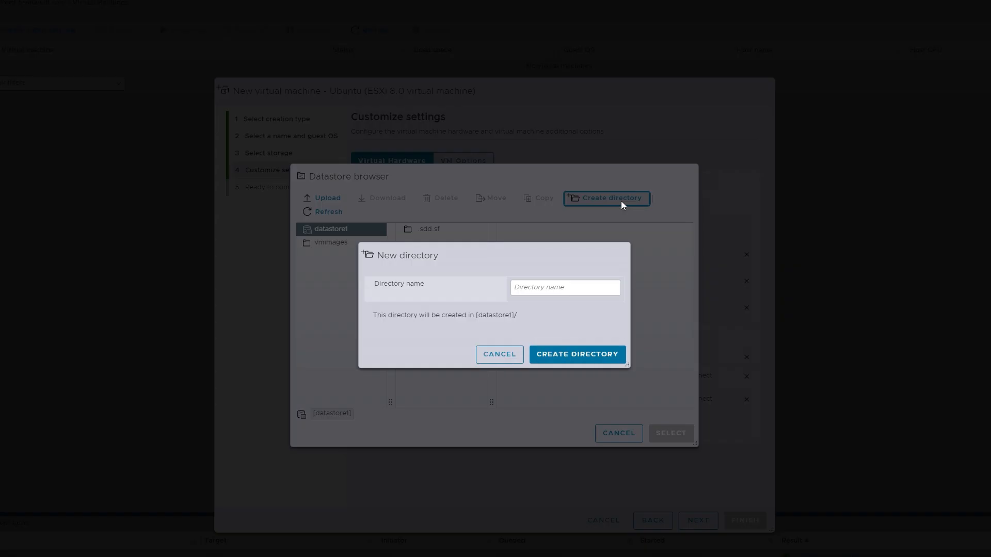
click(546, 293)
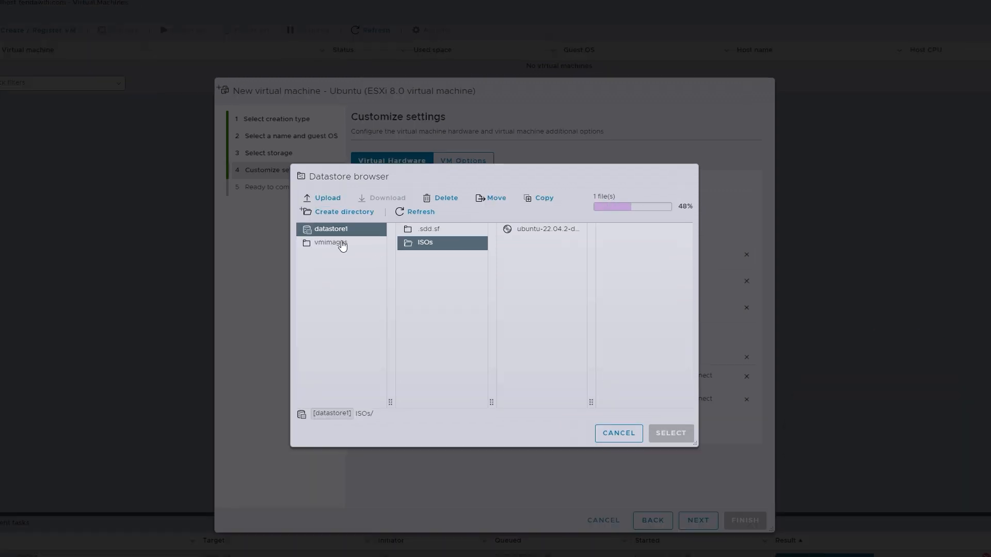
Step: Choose ubuntu-22.04.2-desktop-amd64.iso from the ISOs directory for the CD/DVD drive and finish creating the virtual machine
click(534, 233)
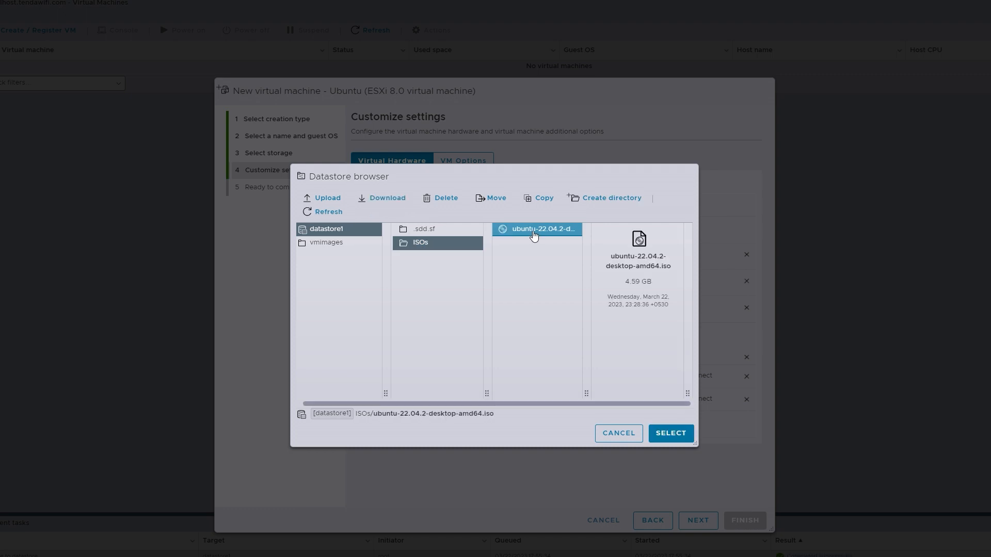
click(673, 436)
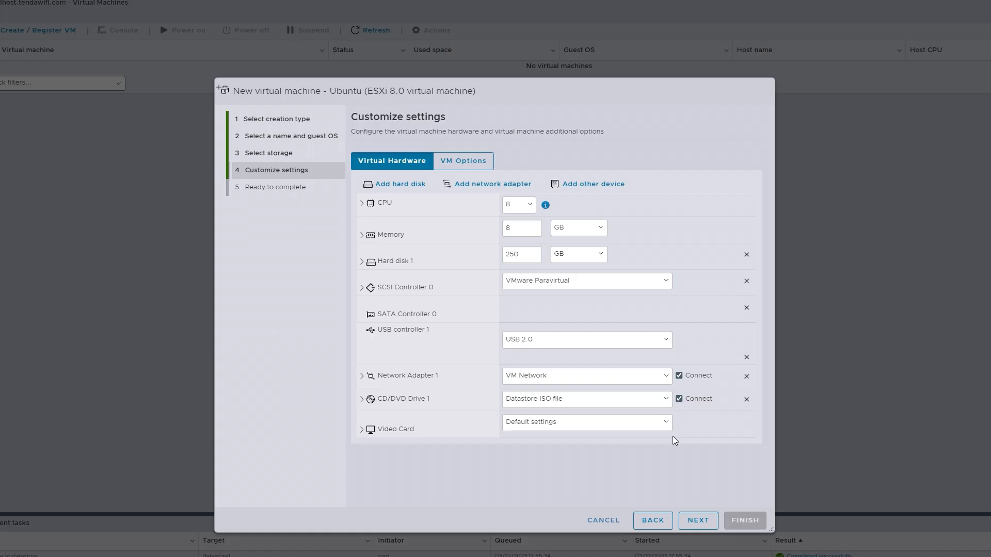
click(699, 522)
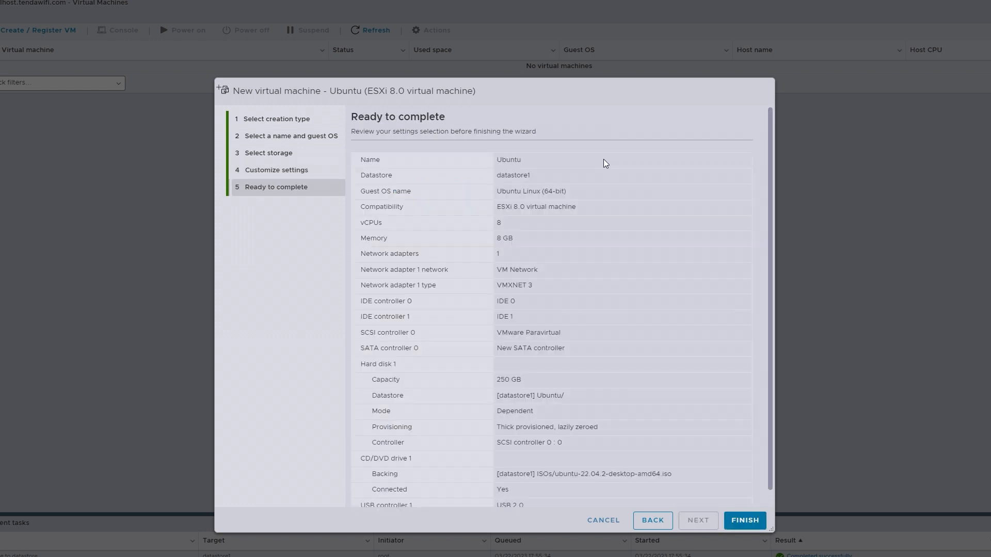
click(745, 521)
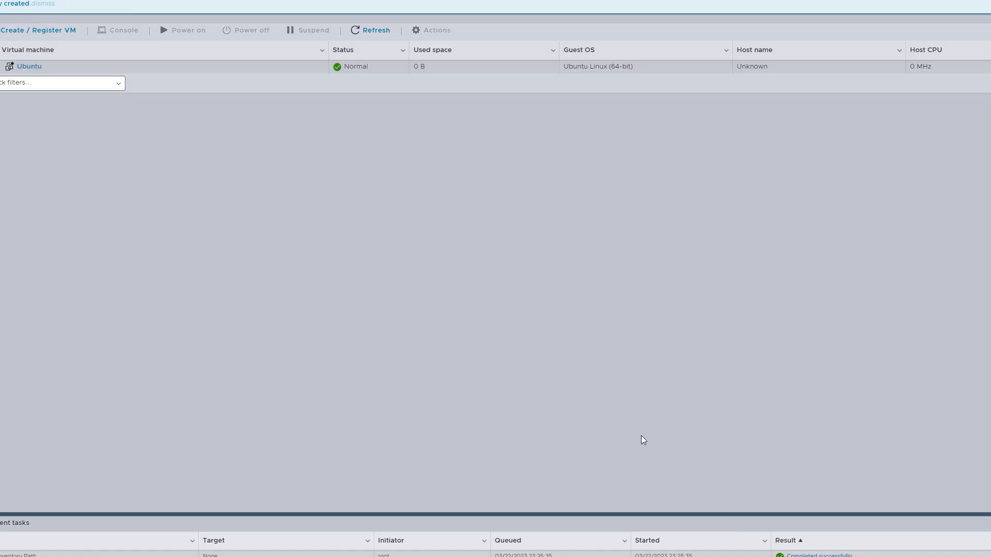
Step: Open the Ubuntu virtual machine, power it on and reposition its console window over the summary page
click(34, 69)
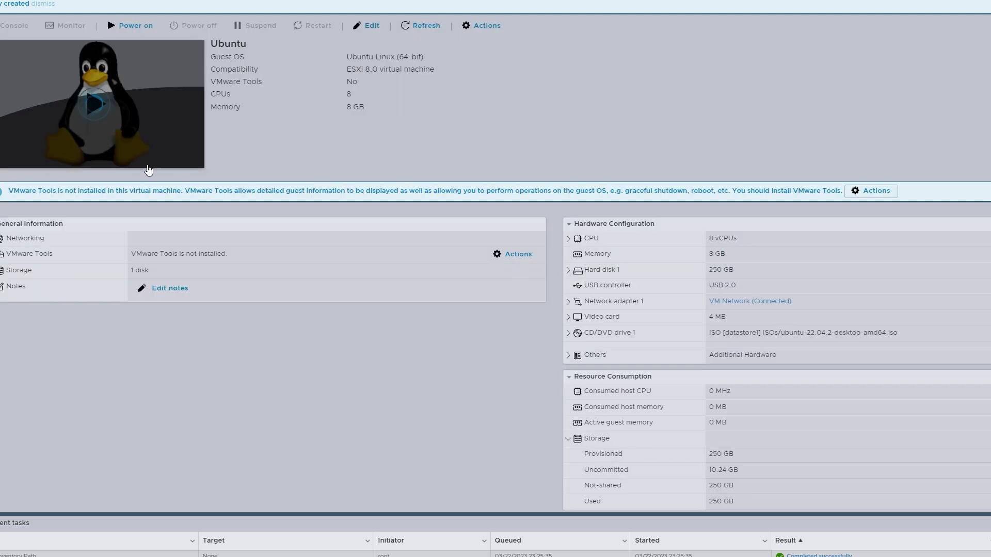
click(111, 106)
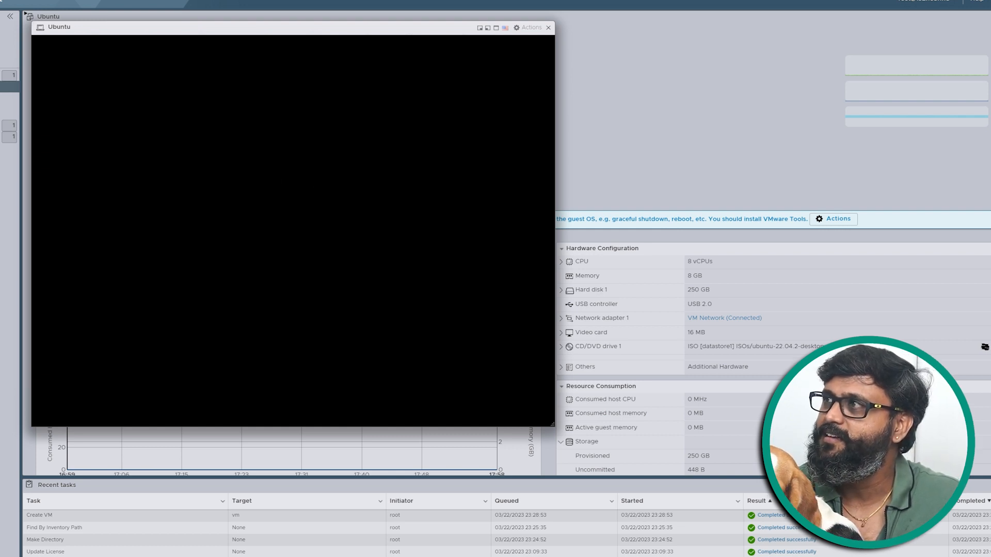
click(504, 29)
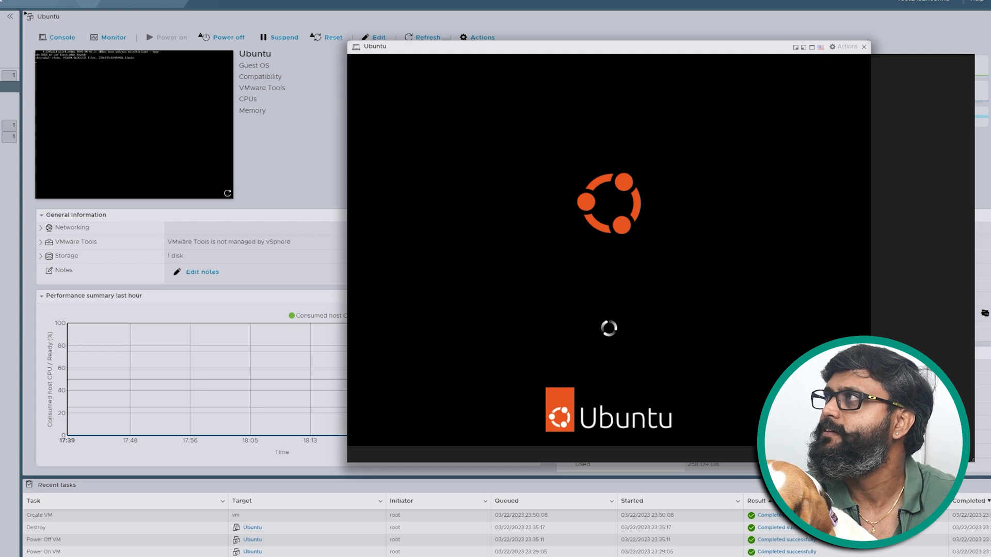
drag(606, 55, 424, 56)
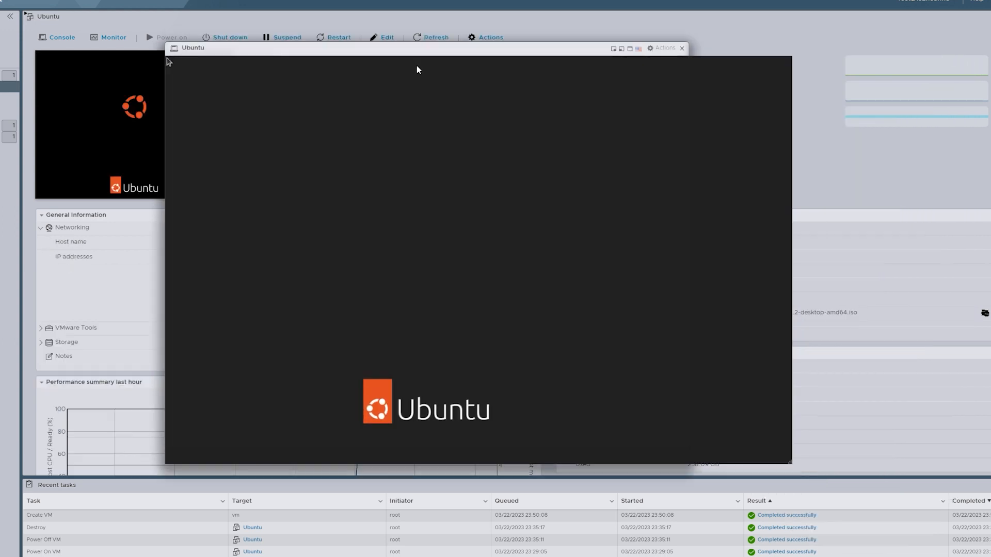
Step: Log in to the Ubuntu desktop by entering the account password
click(394, 260)
text(•••)
text(•)
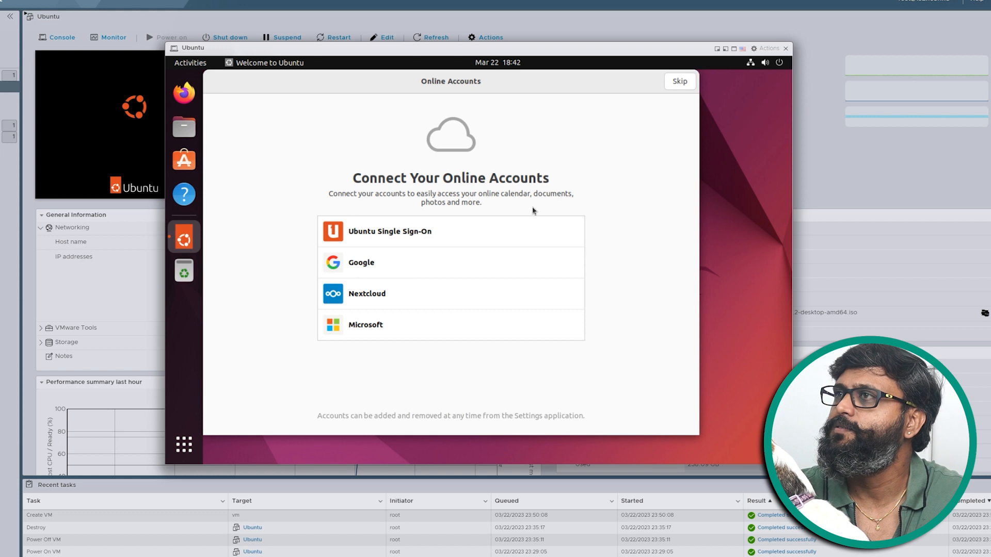
Step: Complete the Ubuntu welcome setup, skipping online accounts and Ubuntu Pro and leaving Location Services off
click(678, 82)
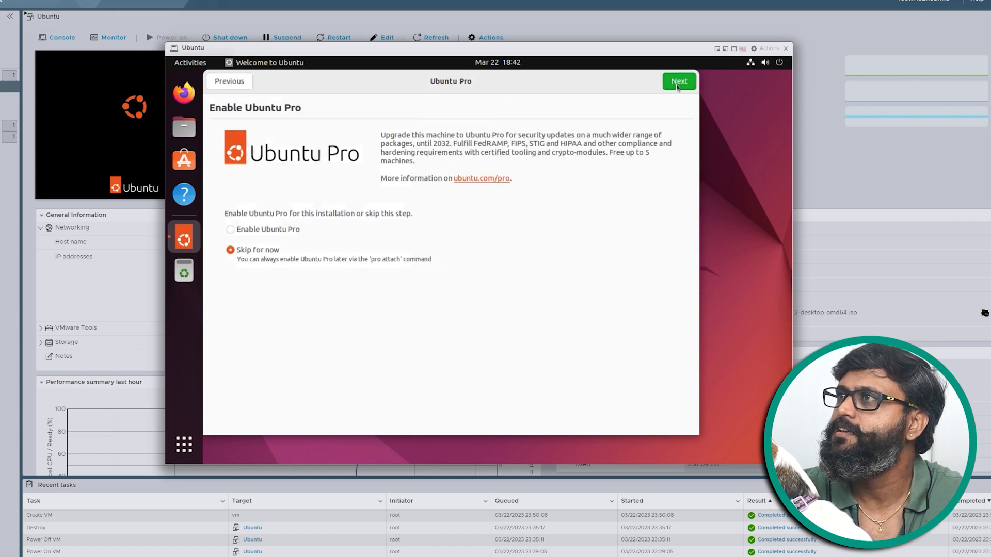
click(679, 82)
click(679, 82)
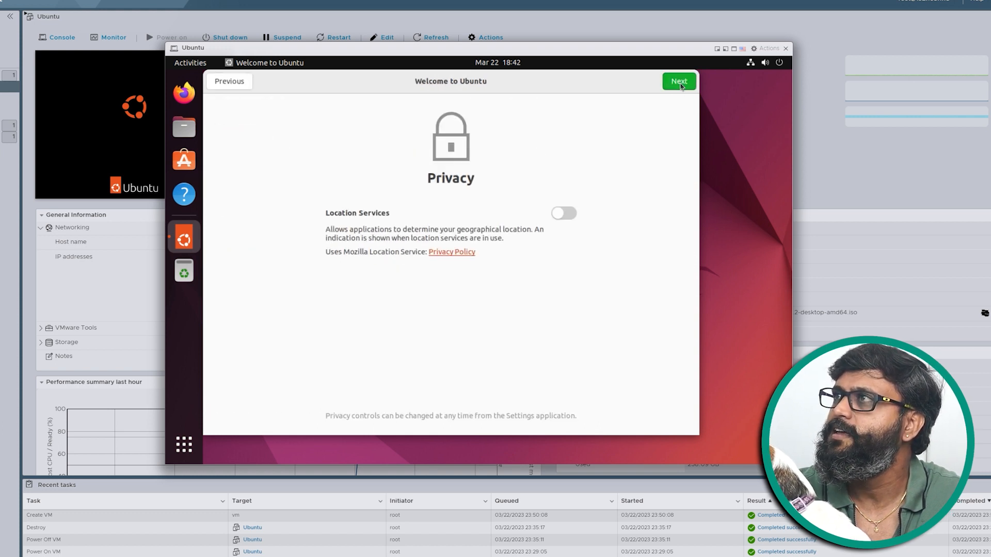
click(679, 81)
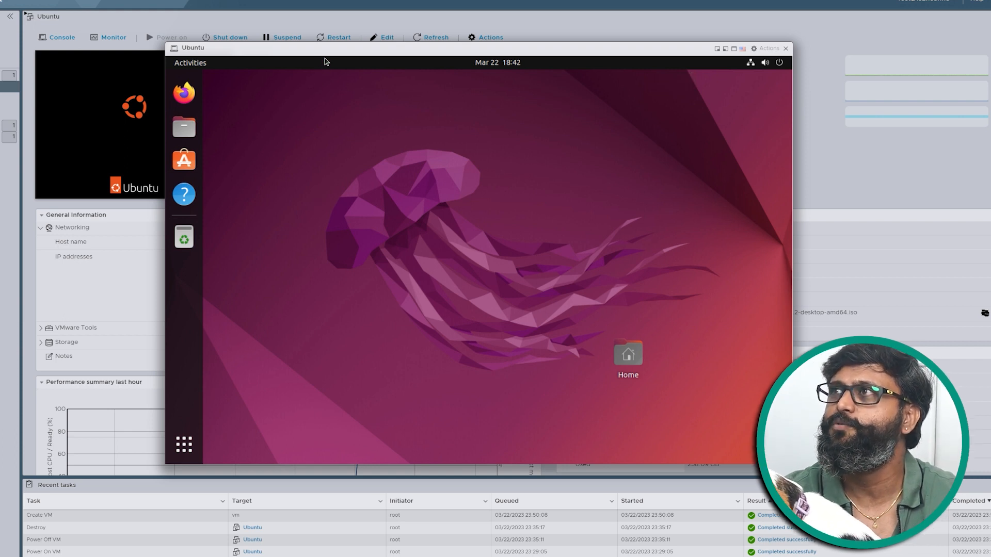
Step: Move the console window aside to uncover the virtual machine's general information, and launch Firefox in Ubuntu
drag(487, 56, 658, 59)
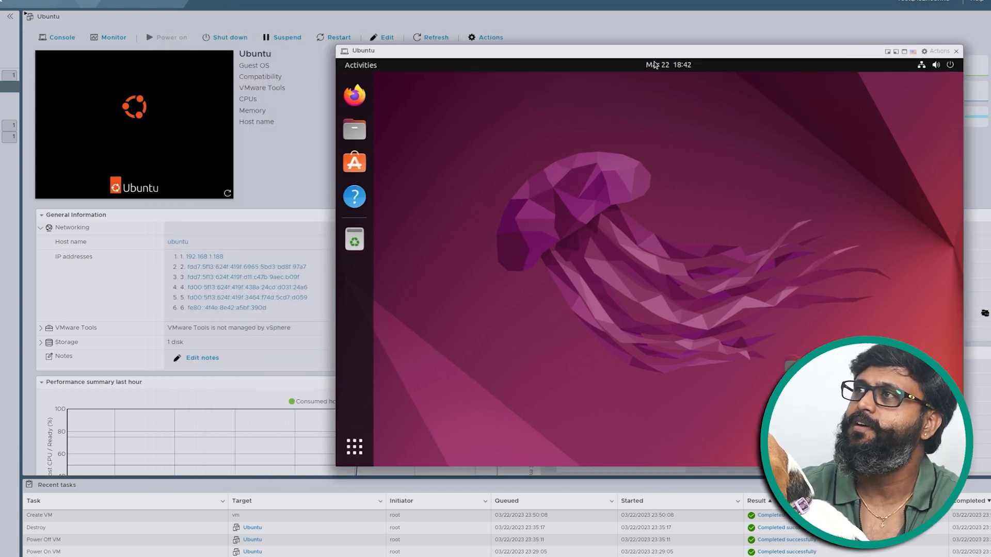
click(355, 103)
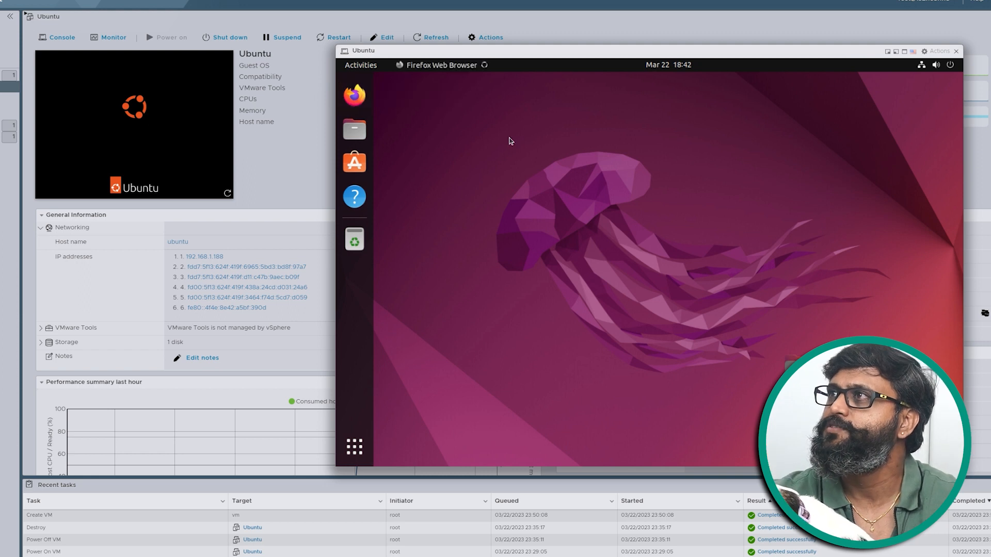